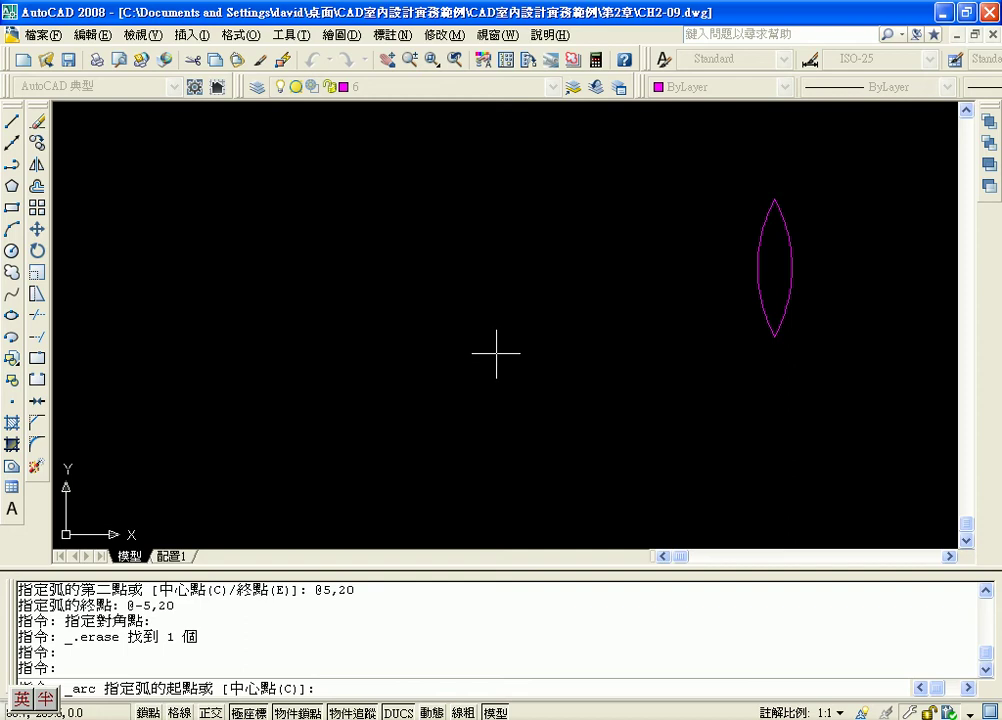
# Pick the new arc's start point in the empty area left of the magenta lens.
pyautogui.click(491, 352)
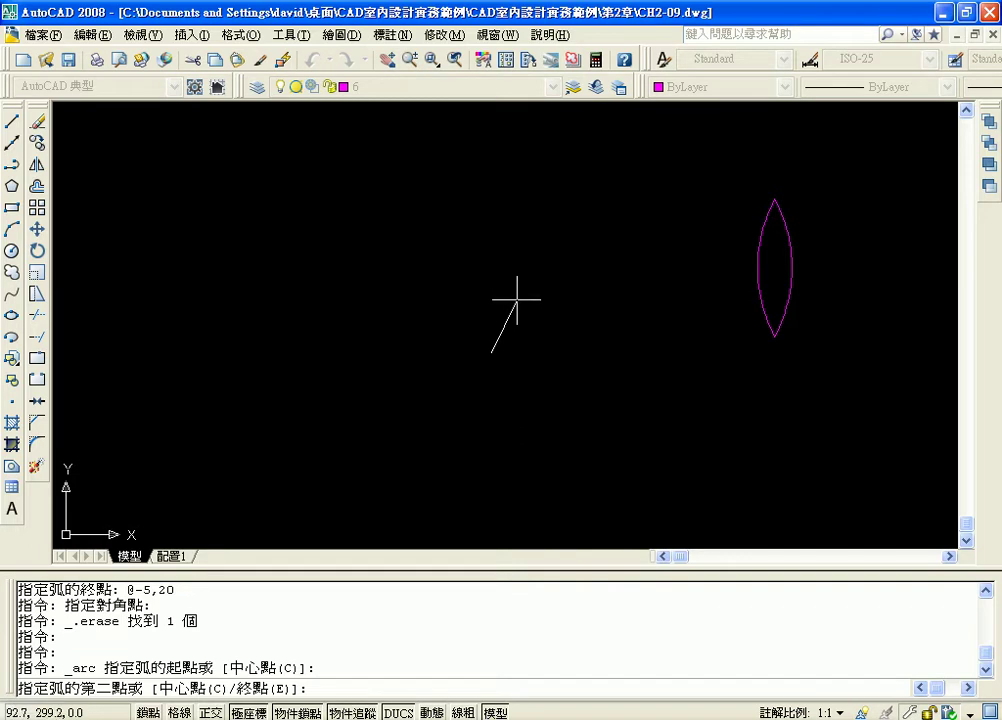
pyautogui.hotkey('ctrl', 'shift')
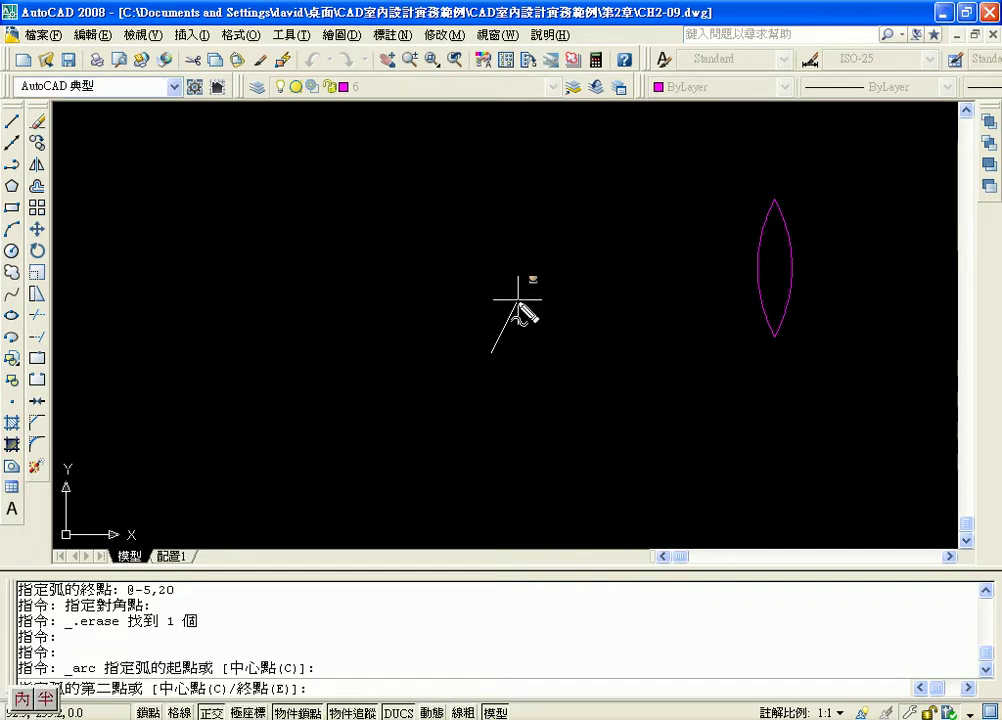
pyautogui.hotkey('ctrl', 'shift')
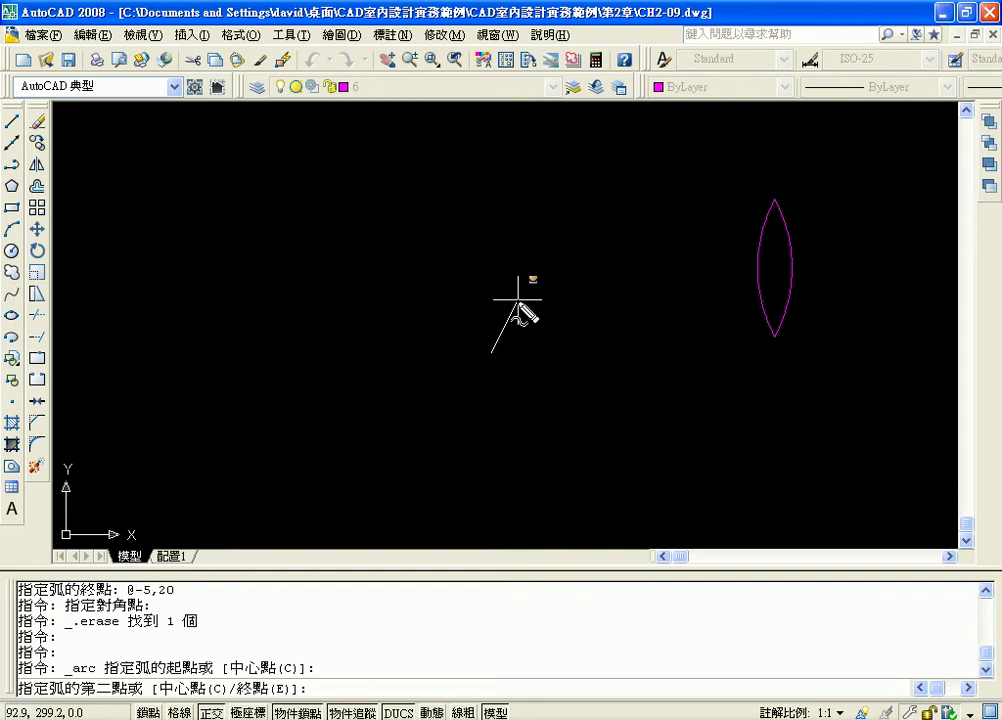
pyautogui.hotkey('ctrl', 'shift')
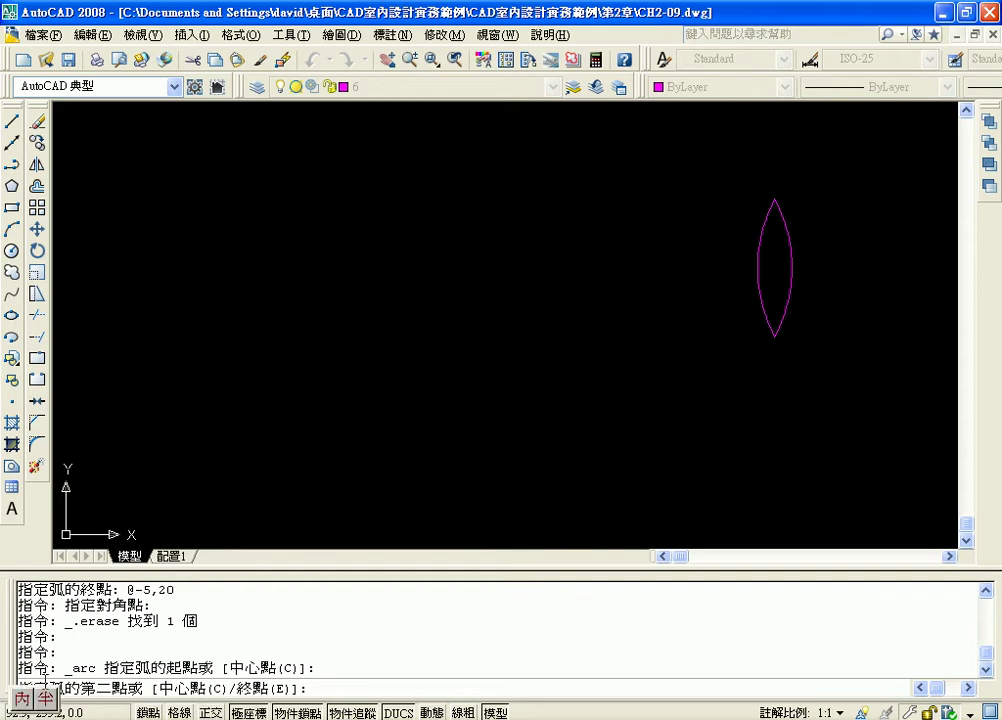
pyautogui.hotkey('ctrl', 'shift')
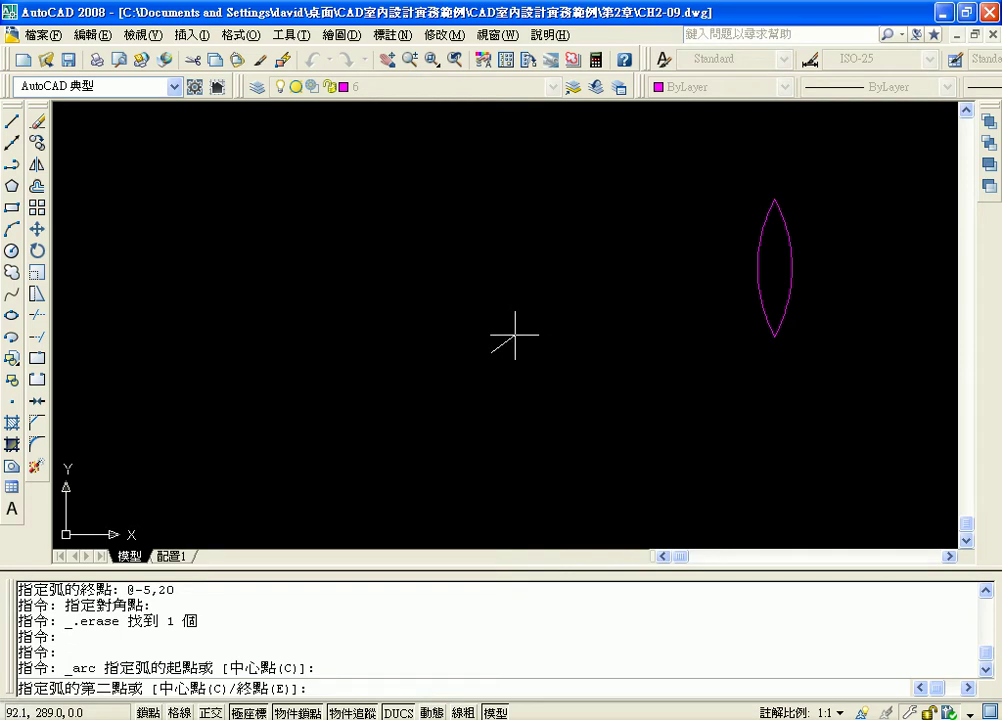
pyautogui.hotkey('ctrl', 'shift')
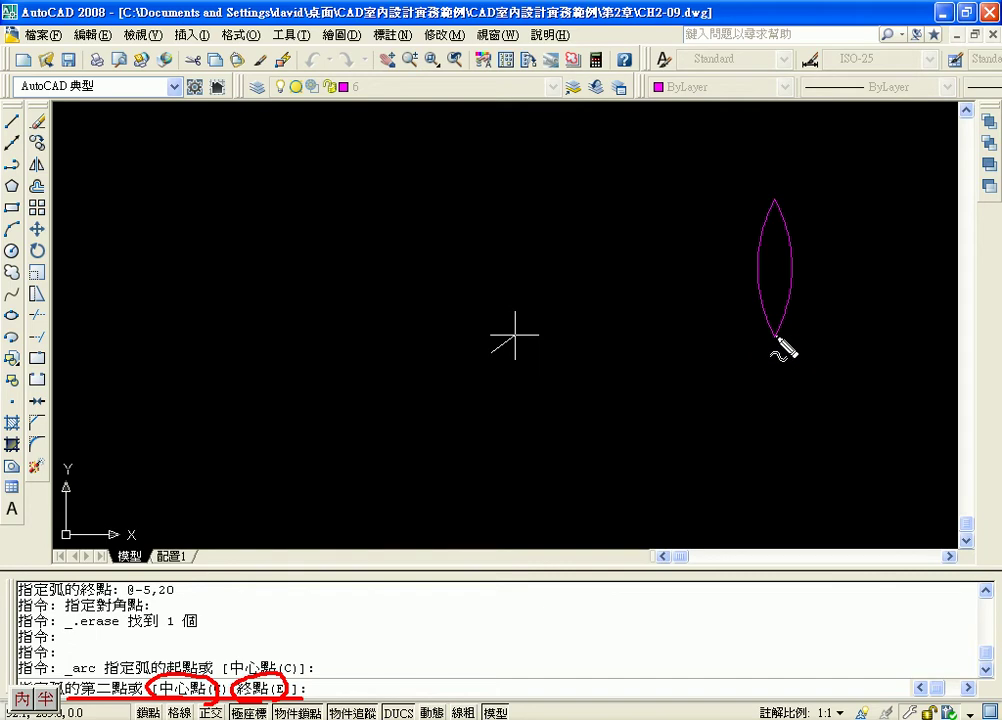
pyautogui.moveTo(776, 335); pyautogui.dragTo(792, 264)
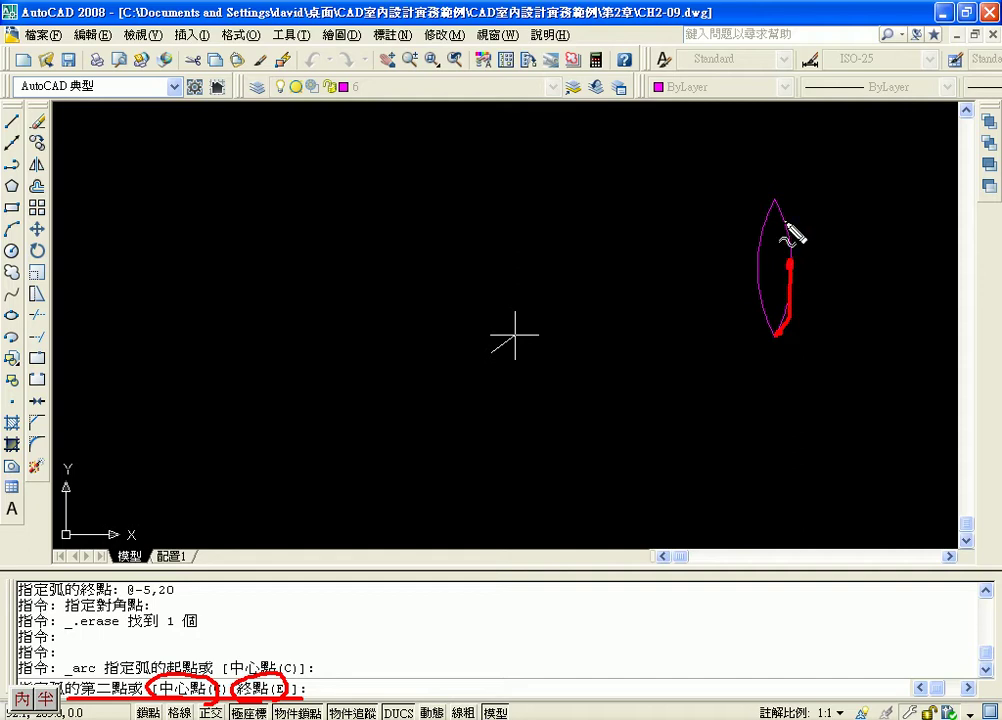
pyautogui.moveTo(775, 205); pyautogui.dragTo(775, 195)
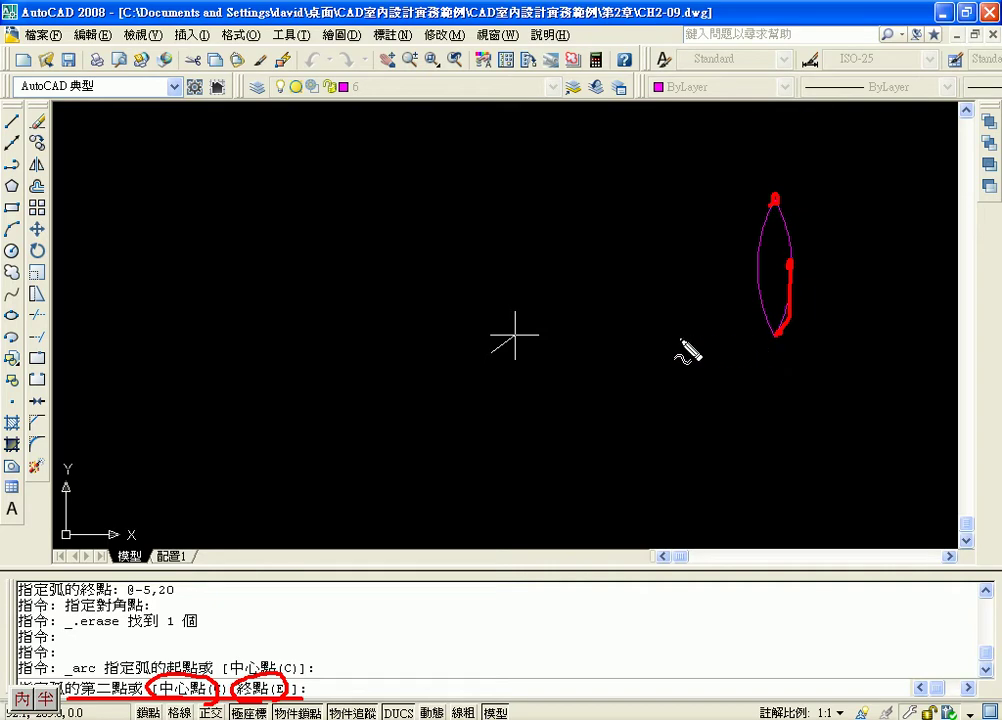
pyautogui.moveTo(656, 338); pyautogui.dragTo(877, 338)
pyautogui.moveTo(776, 233); pyautogui.dragTo(776, 472)
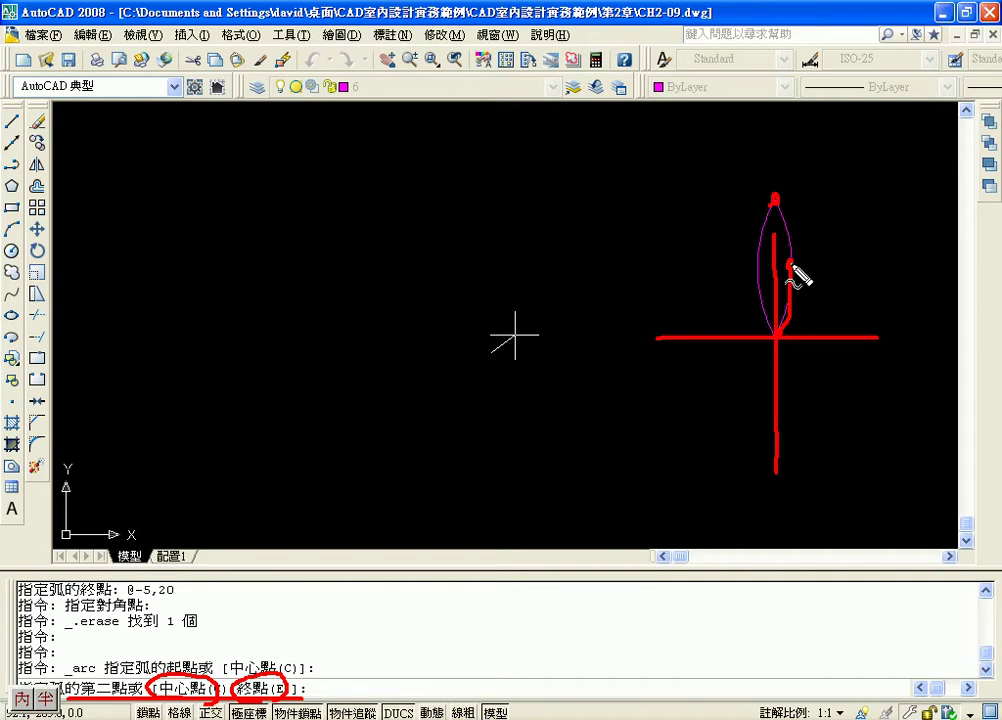
pyautogui.moveTo(698, 189); pyautogui.dragTo(862, 190)
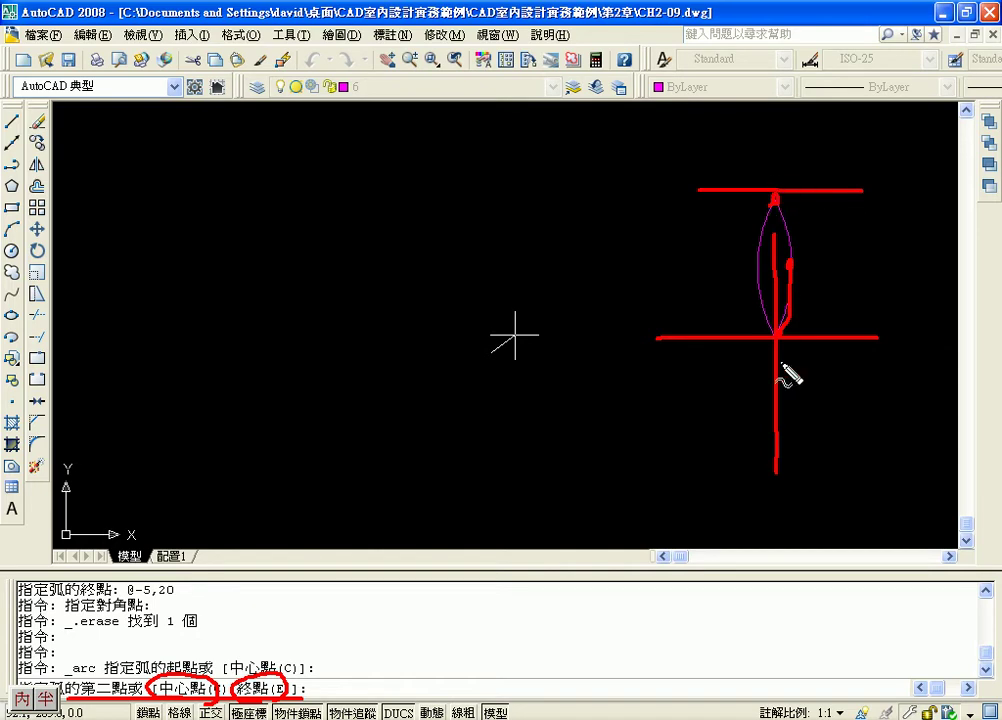
pyautogui.moveTo(665, 260); pyautogui.dragTo(905, 265)
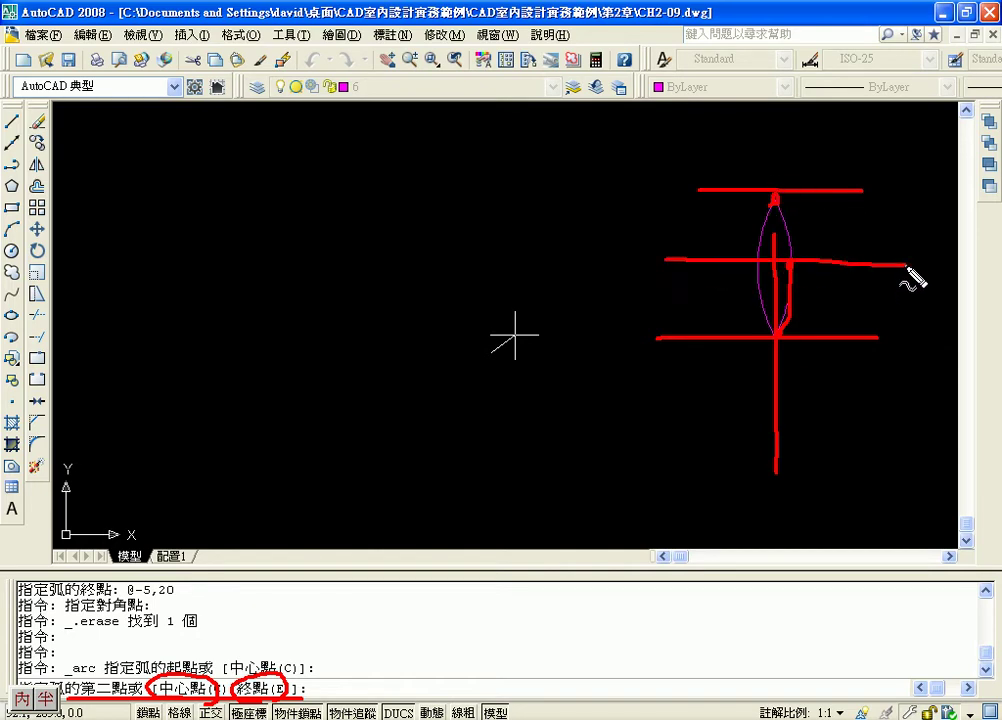
pyautogui.moveTo(840, 284); pyautogui.dragTo(866, 284)
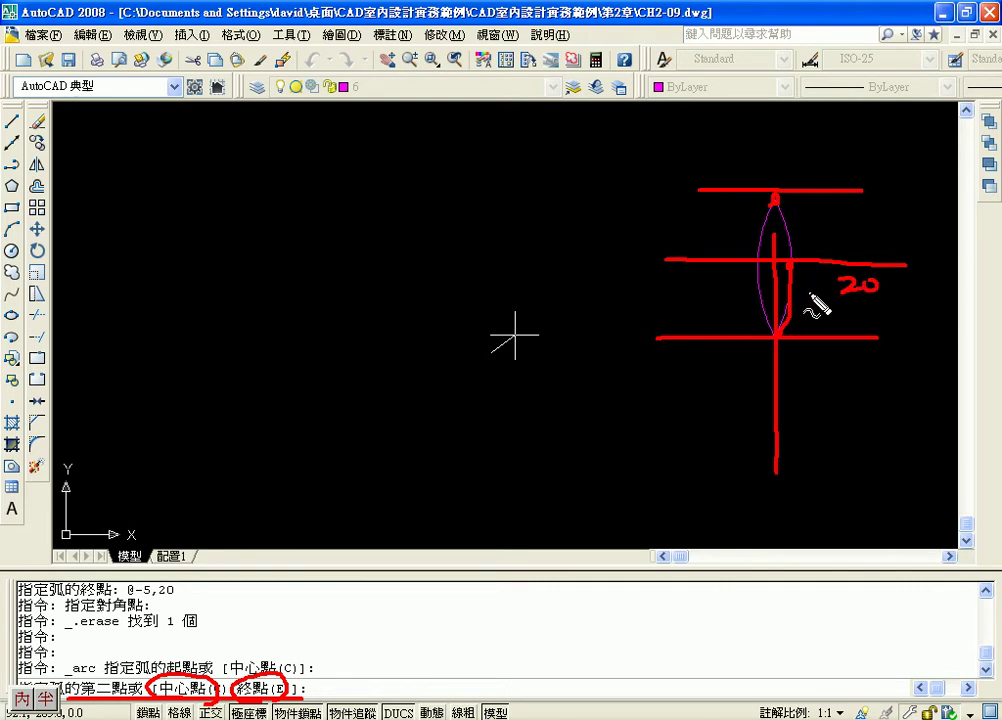
pyautogui.moveTo(750, 192)
pyautogui.mouseDown()
pyautogui.moveTo(750, 206)
pyautogui.moveTo(797, 206)
pyautogui.mouseUp()
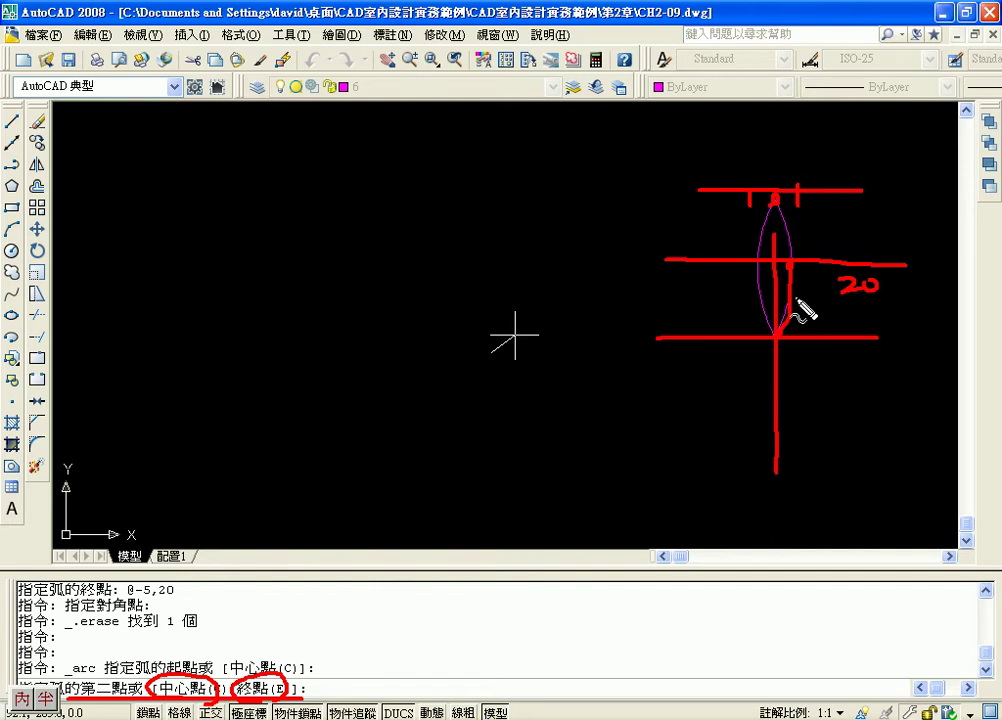
pyautogui.moveTo(798, 272)
pyautogui.mouseDown()
pyautogui.moveTo(796, 284)
pyautogui.moveTo(821, 297)
pyautogui.mouseUp()
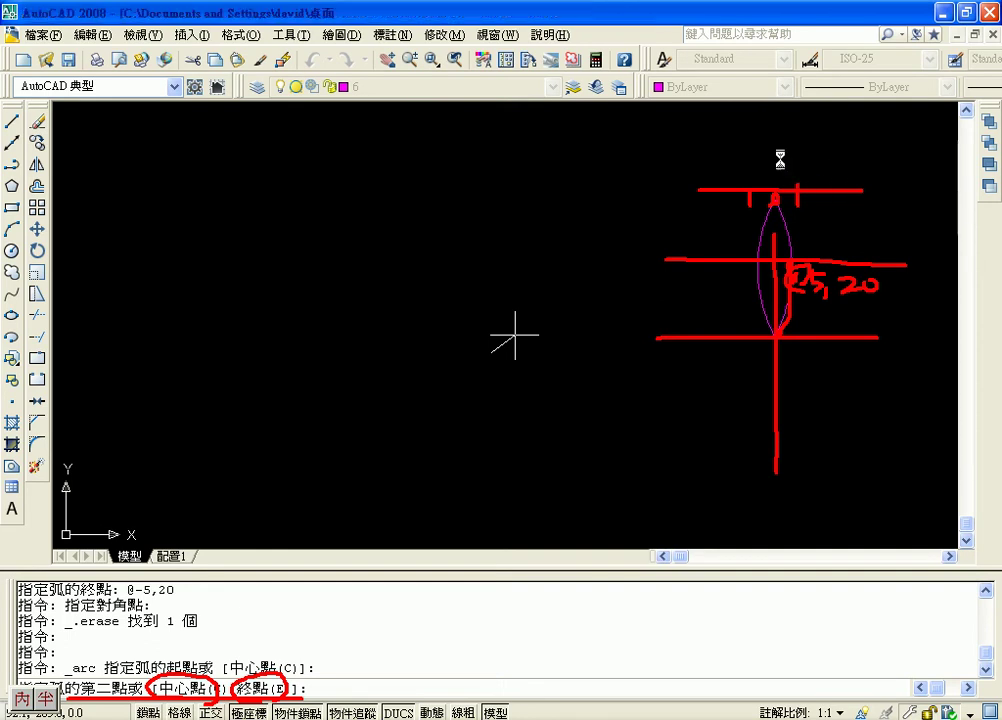
pyautogui.press('Escape')
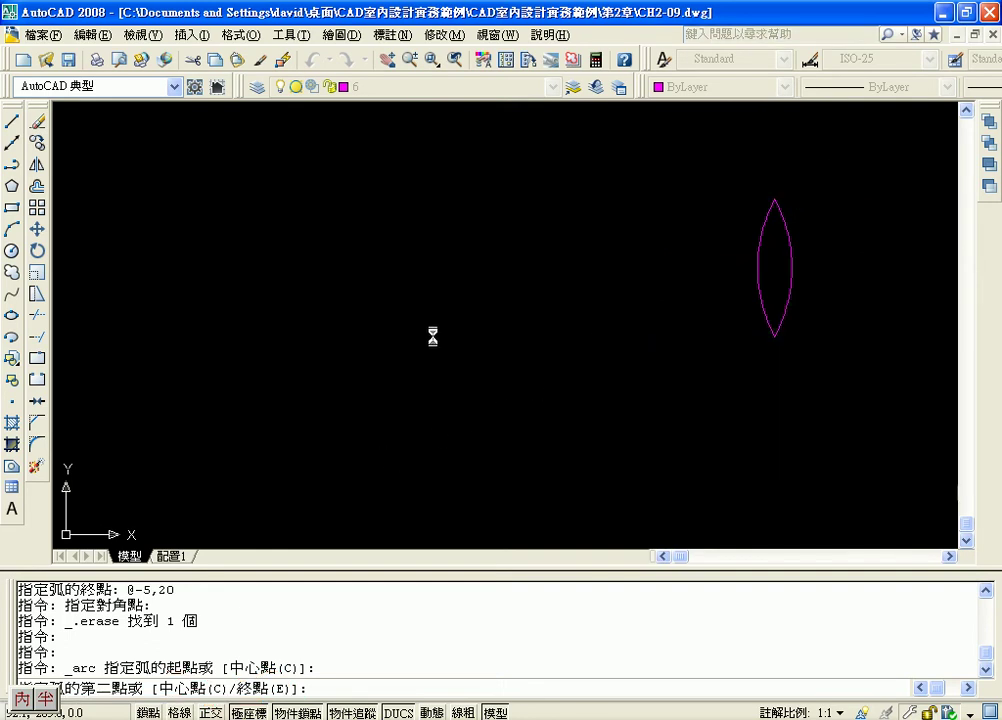
# Restart the arc and draw it from a new start point through @5,20, ending at @-5,20.
pyautogui.click(12, 230)
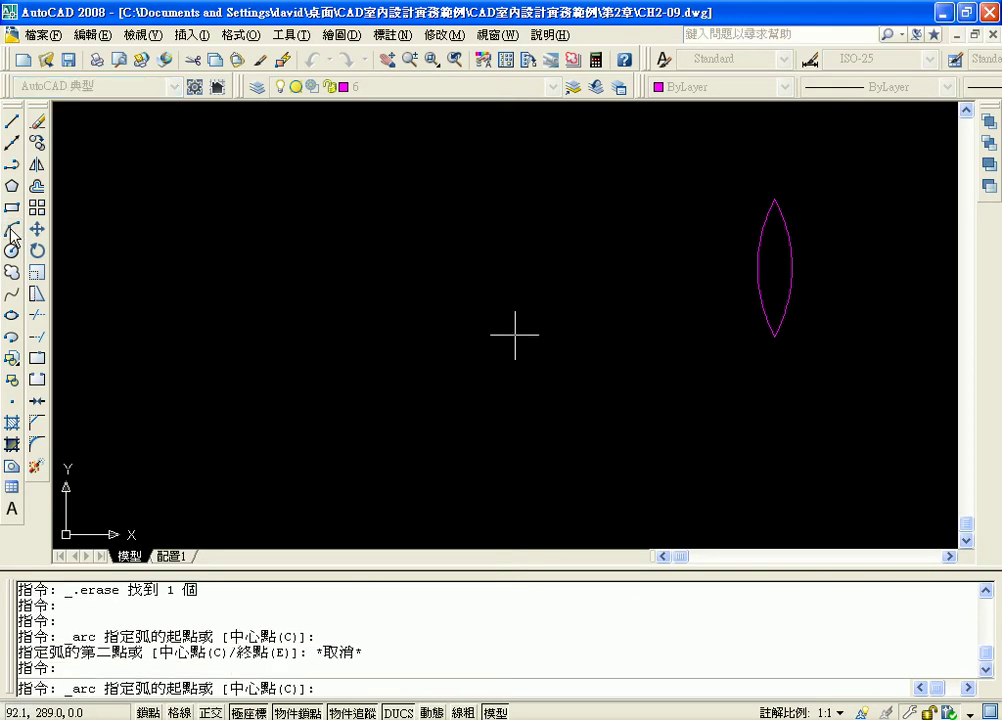
pyautogui.click(377, 409)
pyautogui.write('@5,20')
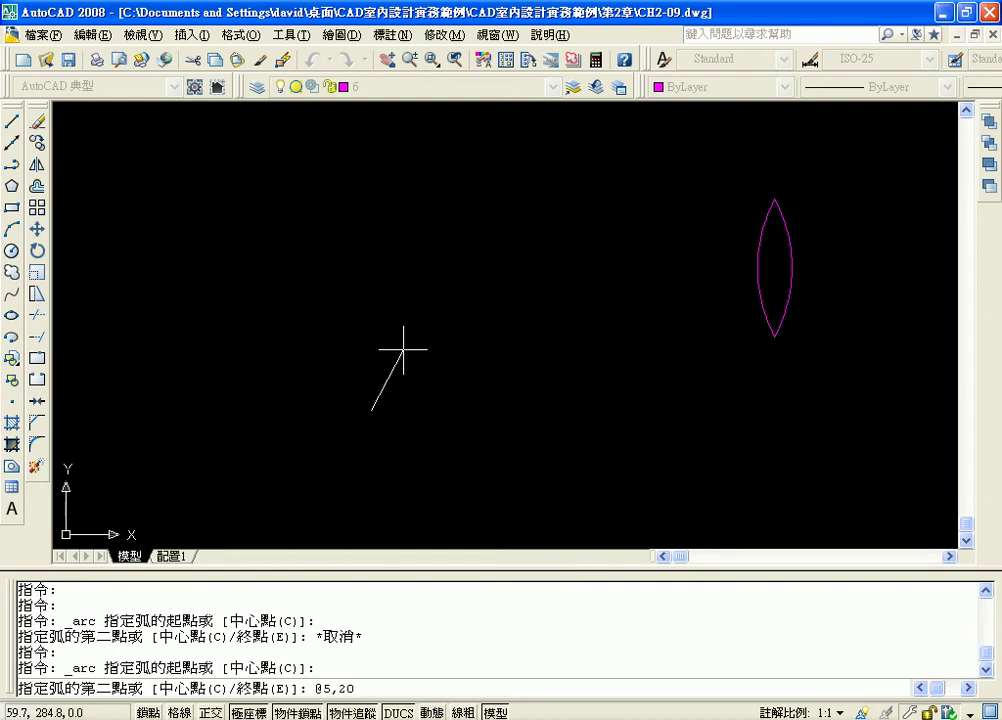
pyautogui.press('Return')
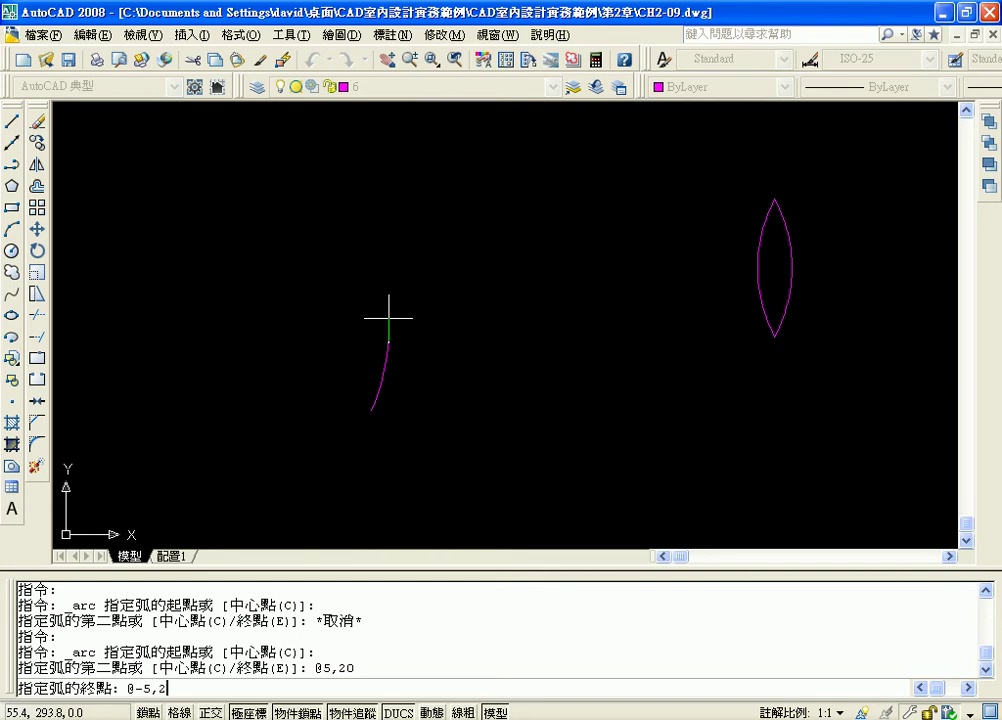
pyautogui.press('Return')
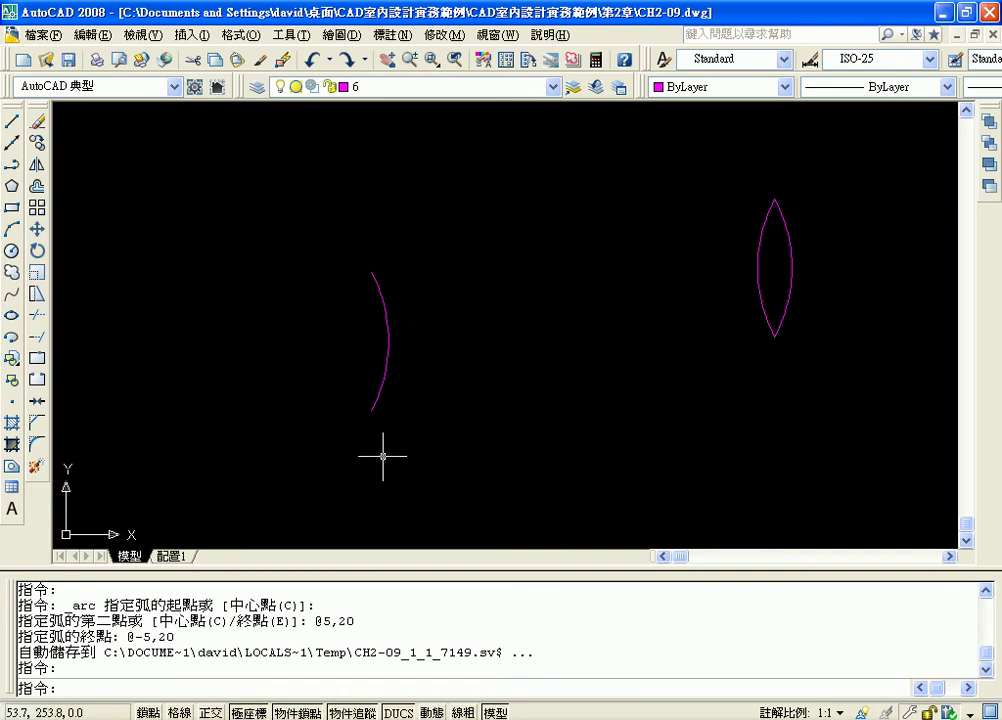
pyautogui.click(12, 230)
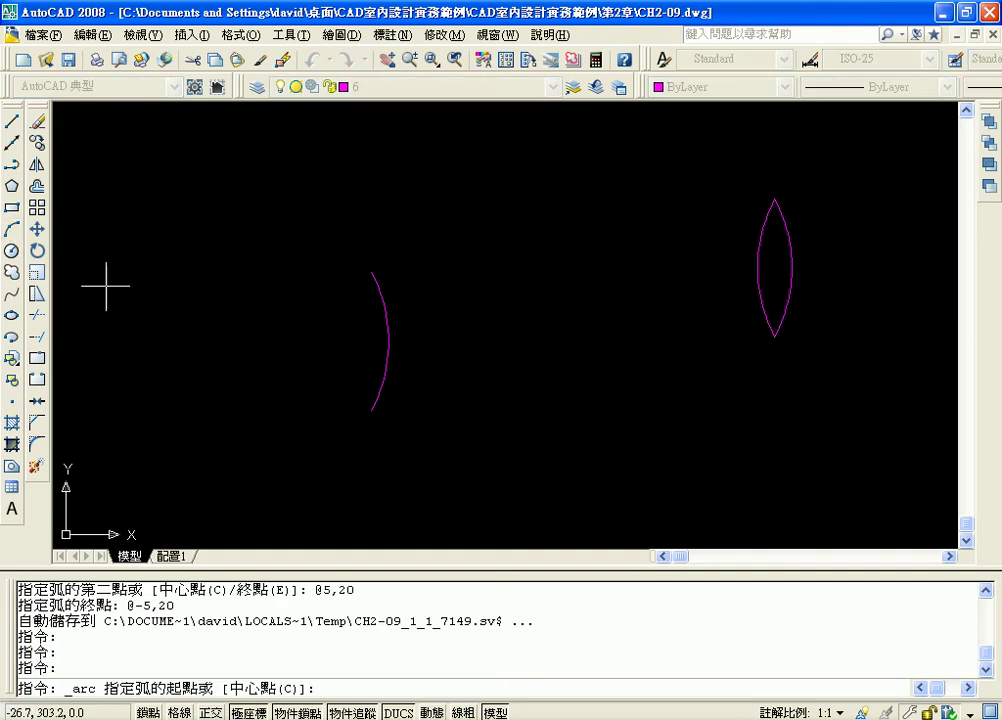
pyautogui.click(371, 410)
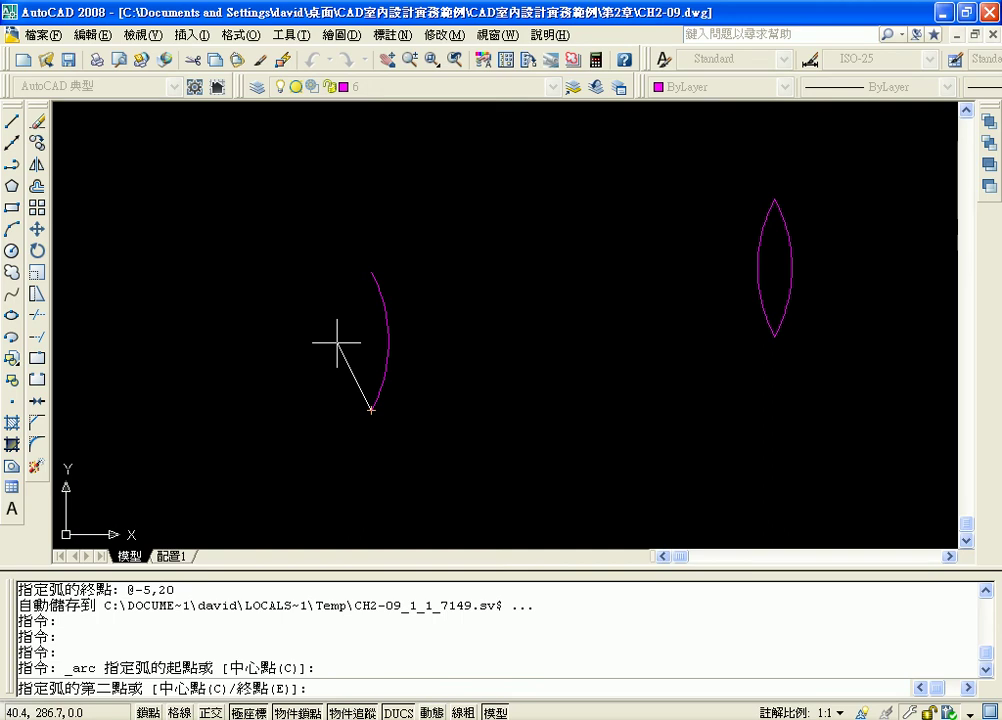
pyautogui.write('@-5,20')
pyautogui.press('Return')
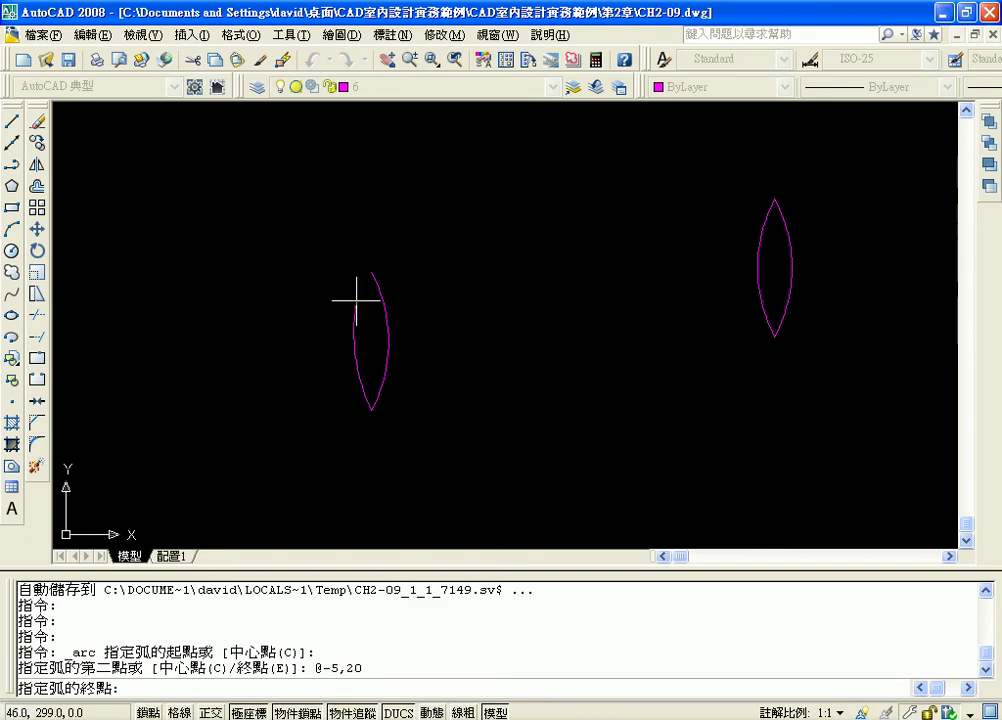
pyautogui.write('@')
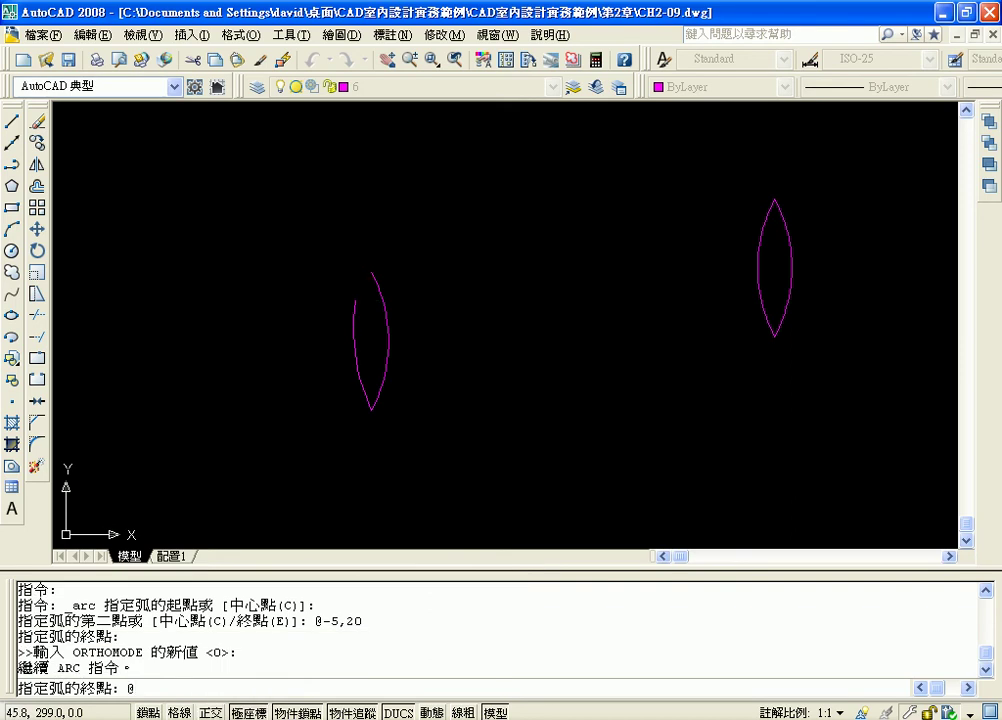
pyautogui.write('5,20')
pyautogui.press('Return')
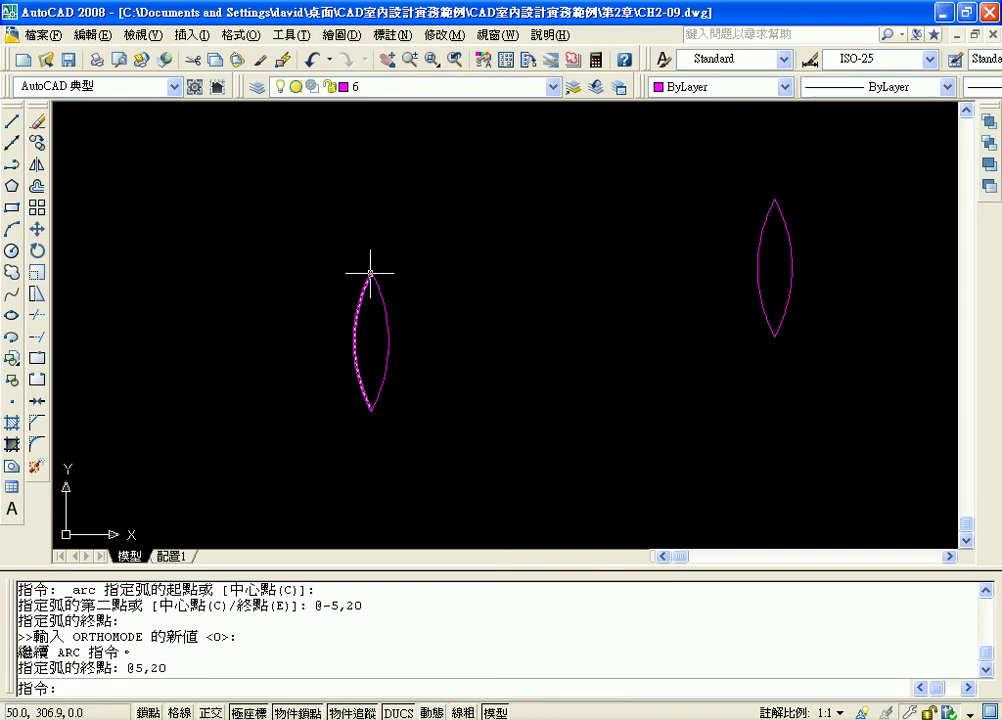
pyautogui.click(367, 324)
pyautogui.click(330, 357)
pyautogui.press('Delete')
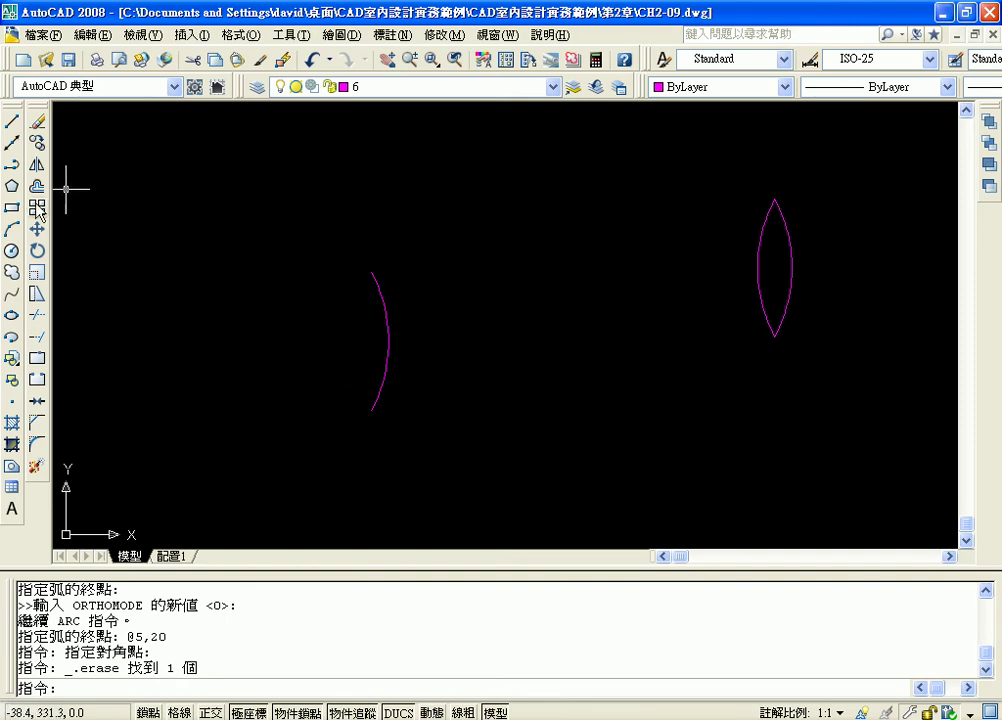
# Draw an arc from the new arc's top tip through @-5,-20, ending at @5,-20.
pyautogui.click(13, 226)
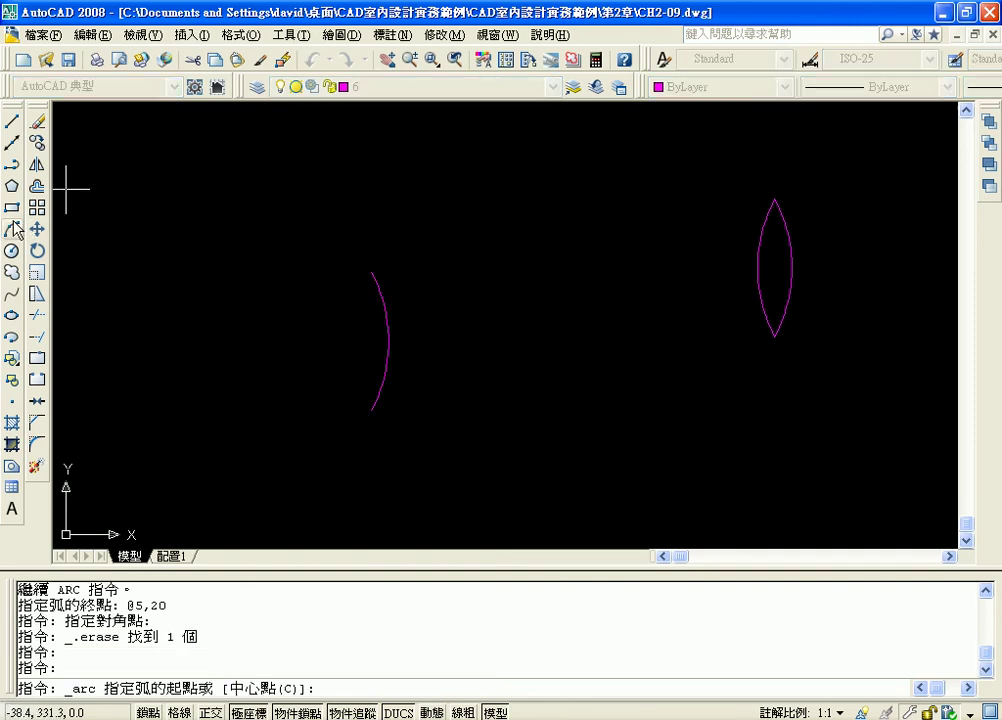
pyautogui.click(371, 272)
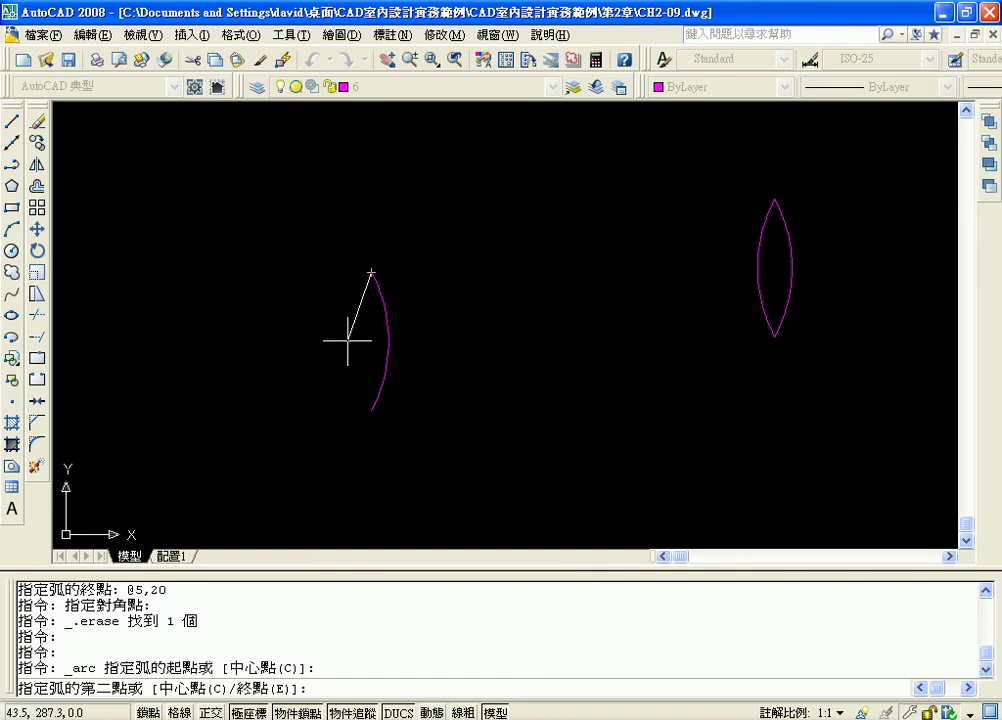
pyautogui.write('@-5,')
pyautogui.write('-20')
pyautogui.press('Return')
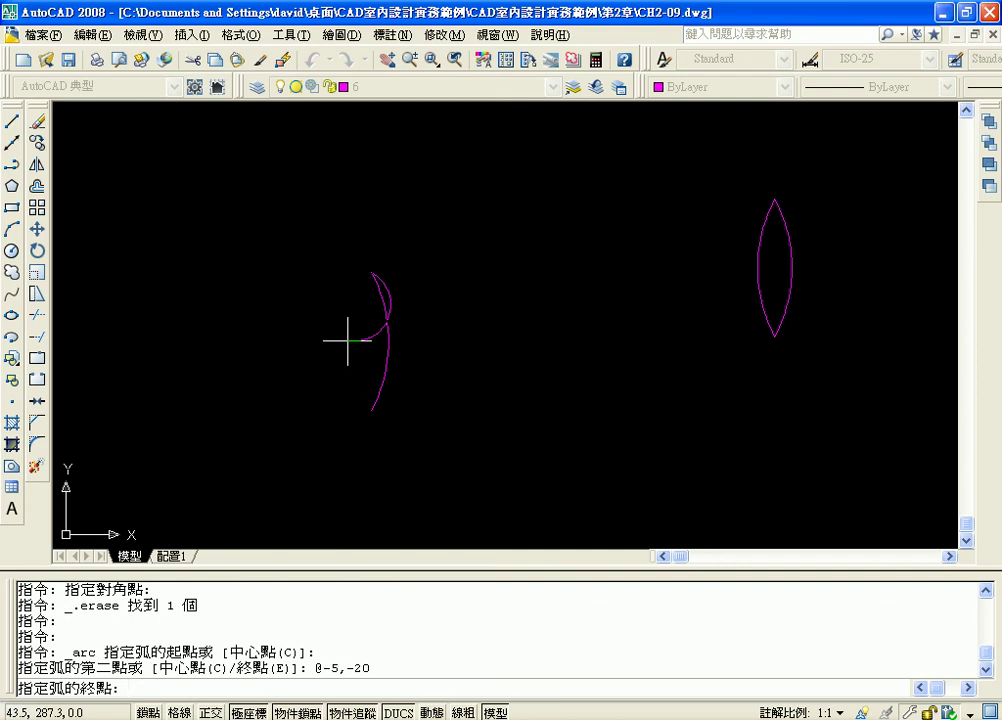
pyautogui.write('@')
pyautogui.write('5,-20')
pyautogui.press('Return')
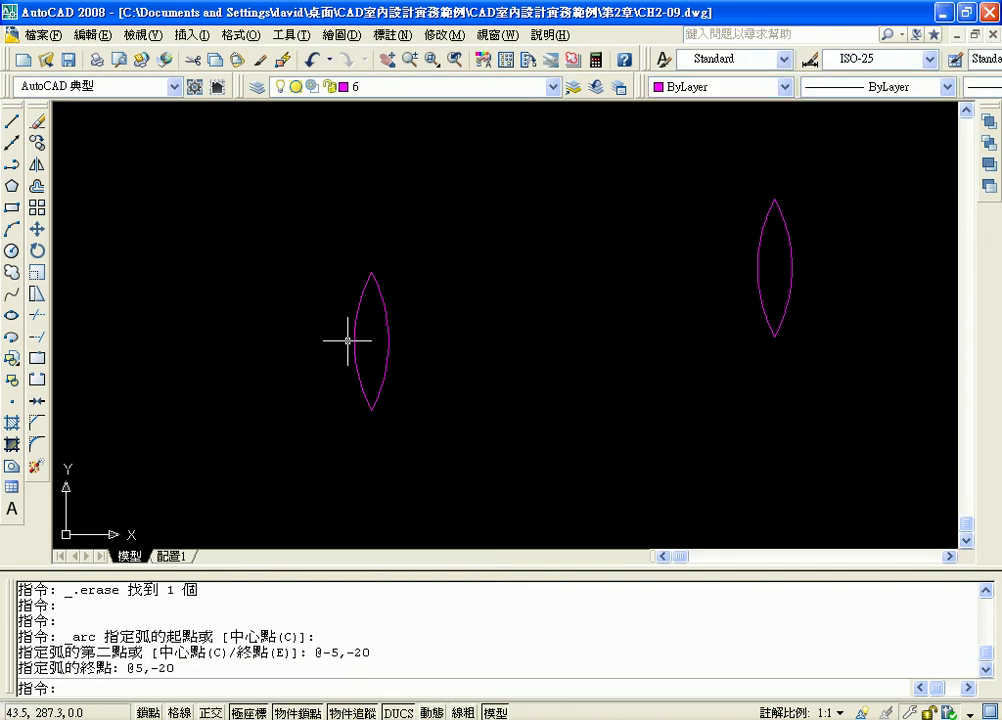